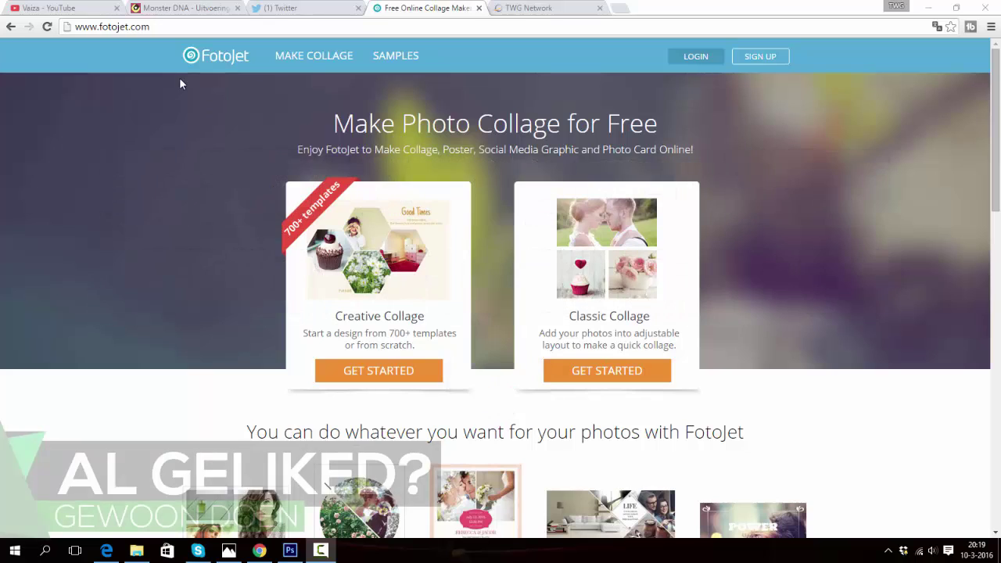
Return from the Twitter tab to the FotoJet site and scroll down to the banner examples
click(275, 7)
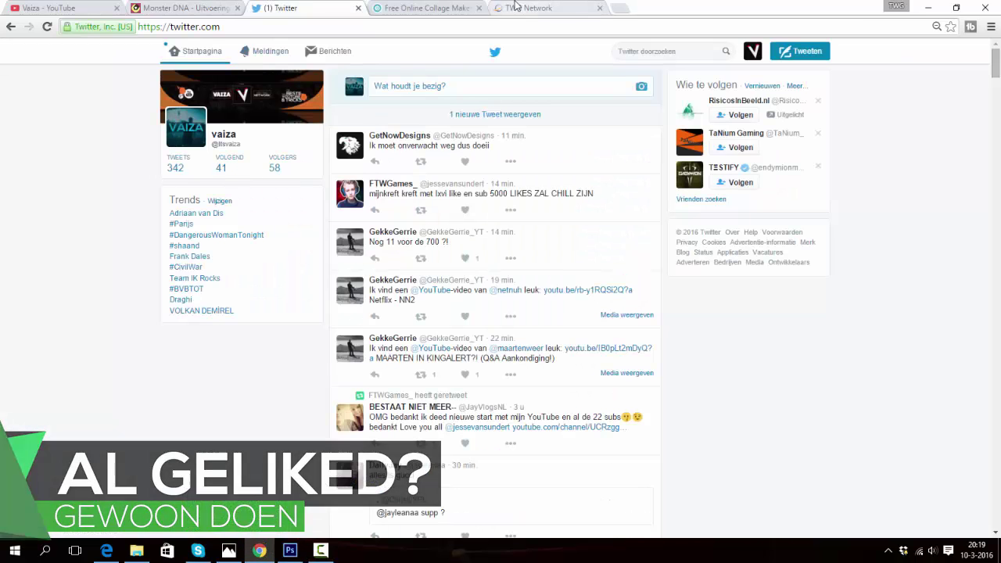
click(421, 9)
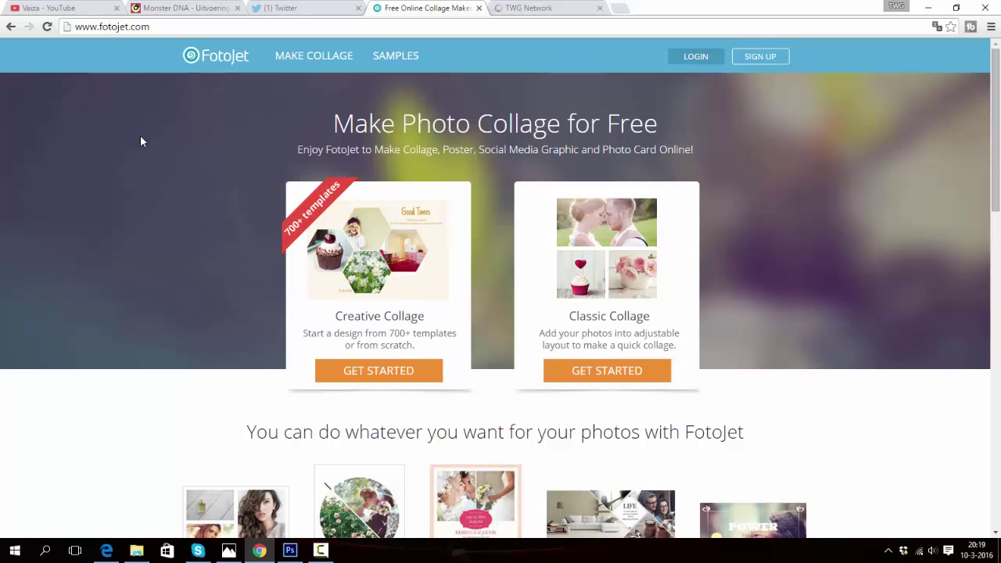
scroll(159, 150, down, 2)
scroll(162, 152, down, 1)
scroll(165, 153, up, 3)
scroll(158, 180, down, 2)
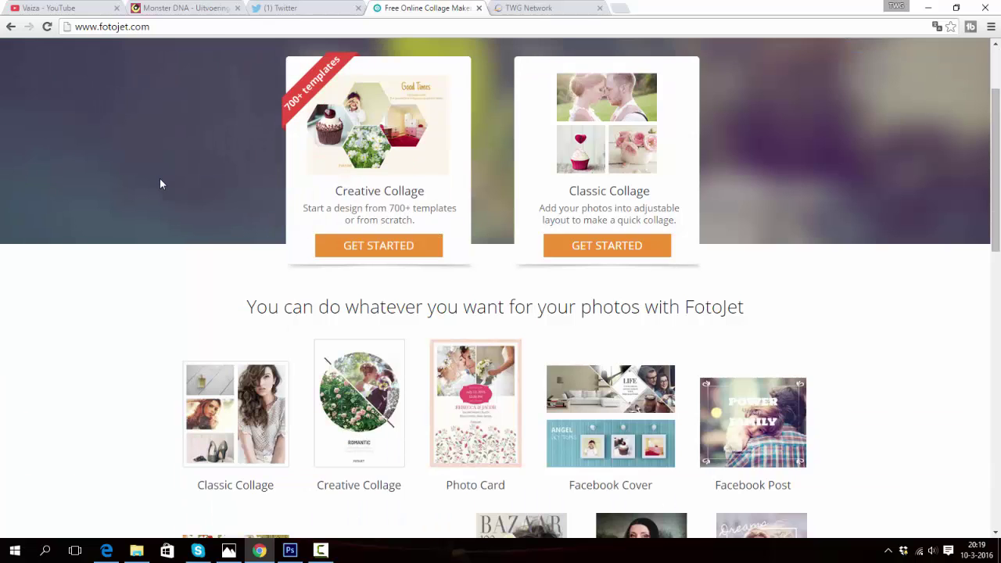
scroll(212, 173, down, 2)
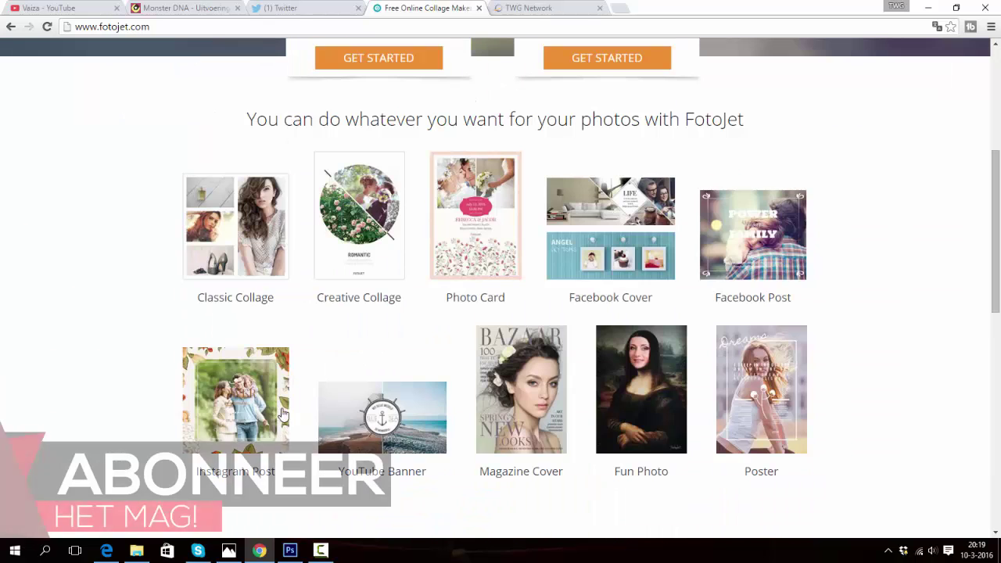
Go to the YouTube Banner Maker page and launch the editor with GET STARTED
click(398, 423)
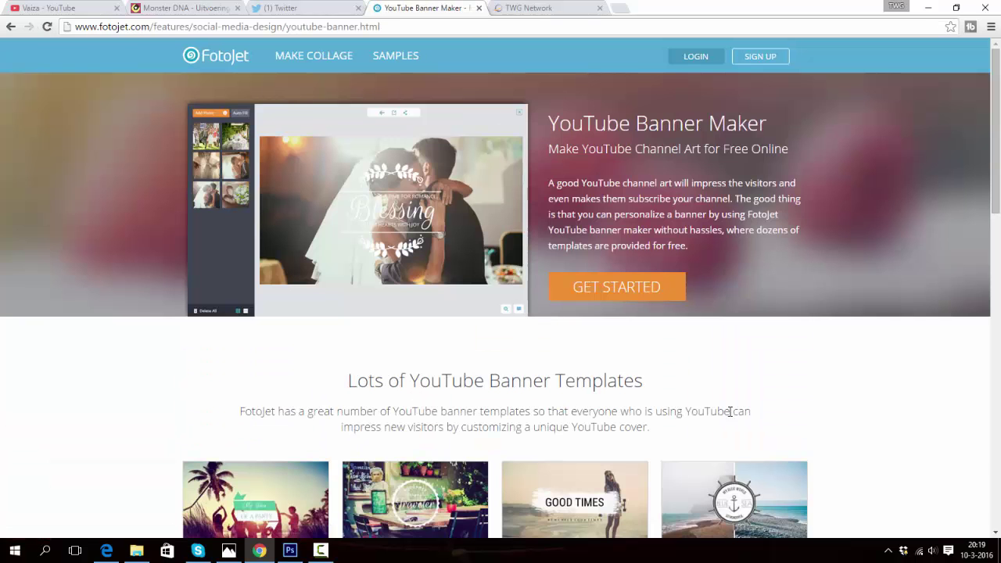
scroll(727, 412, down, 4)
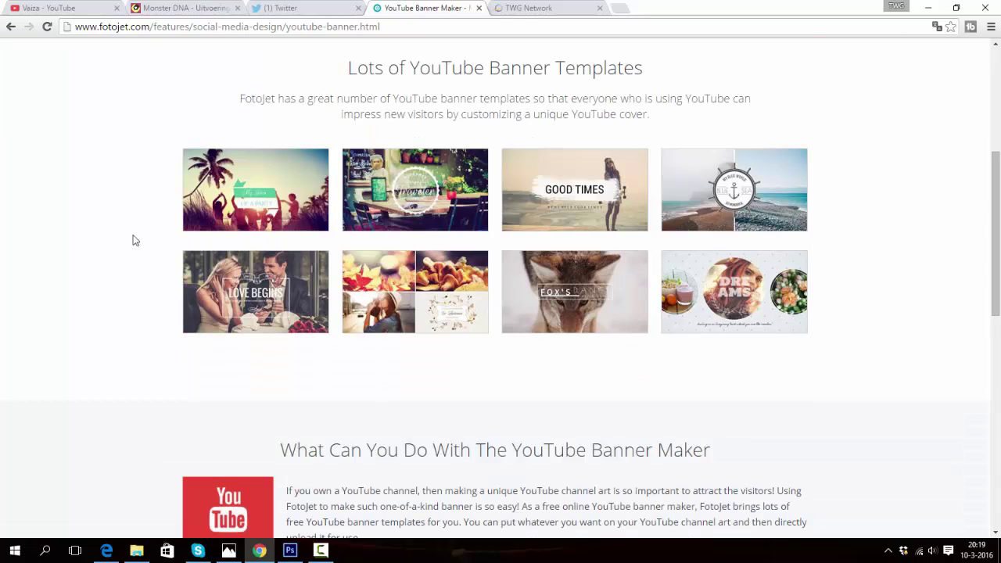
scroll(746, 398, up, 2)
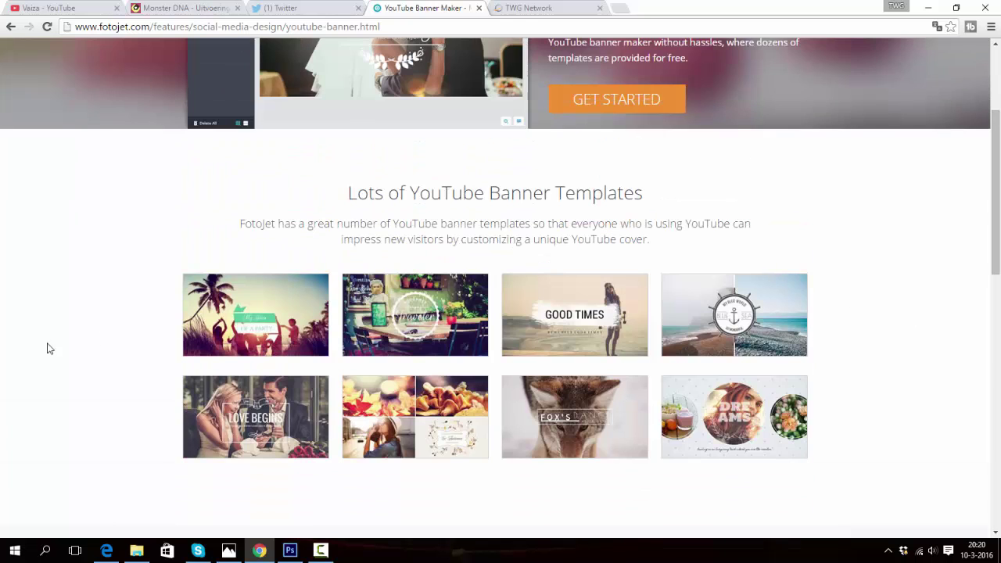
scroll(884, 391, down, 6)
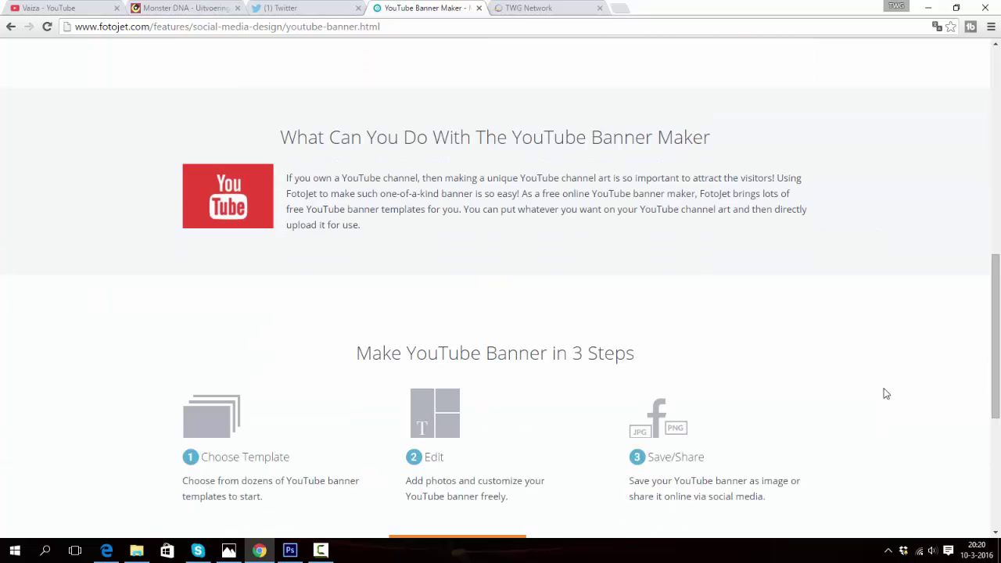
scroll(884, 395, up, 5)
scroll(884, 399, up, 2)
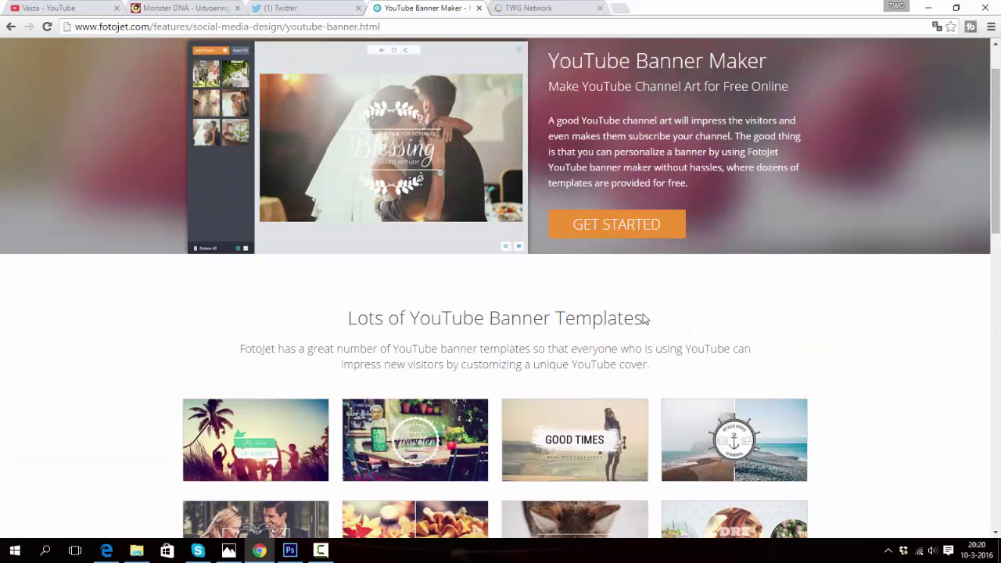
click(622, 227)
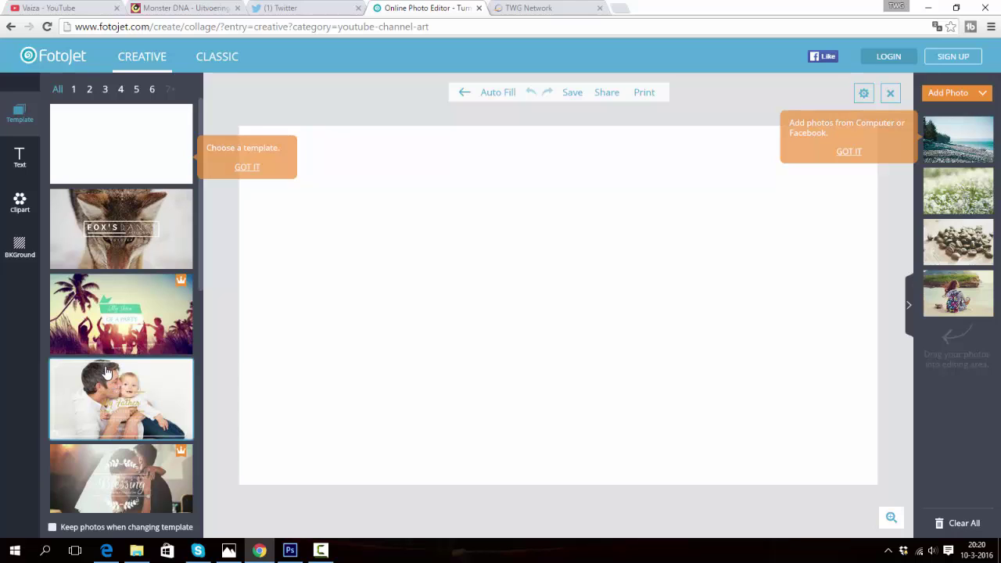
Apply the Fox's Dance template to the banner canvas
click(123, 231)
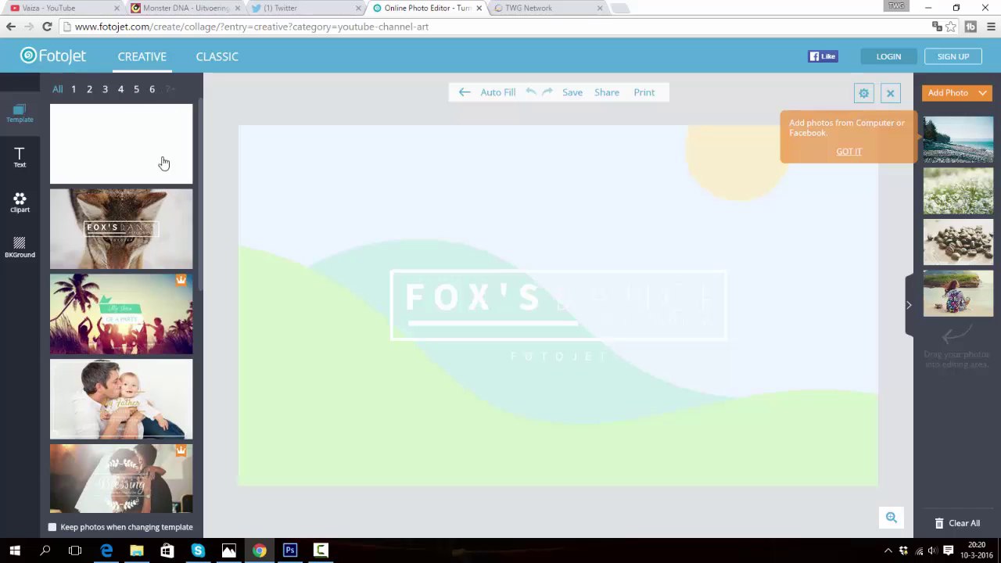
scroll(201, 235, down, 2)
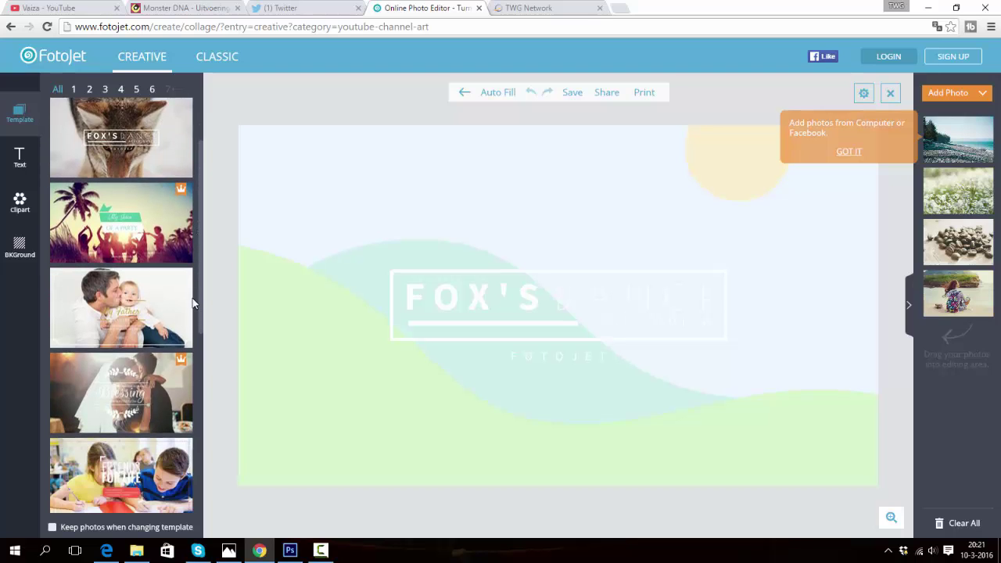
scroll(193, 298, down, 3)
scroll(191, 423, down, 3)
scroll(188, 440, down, 3)
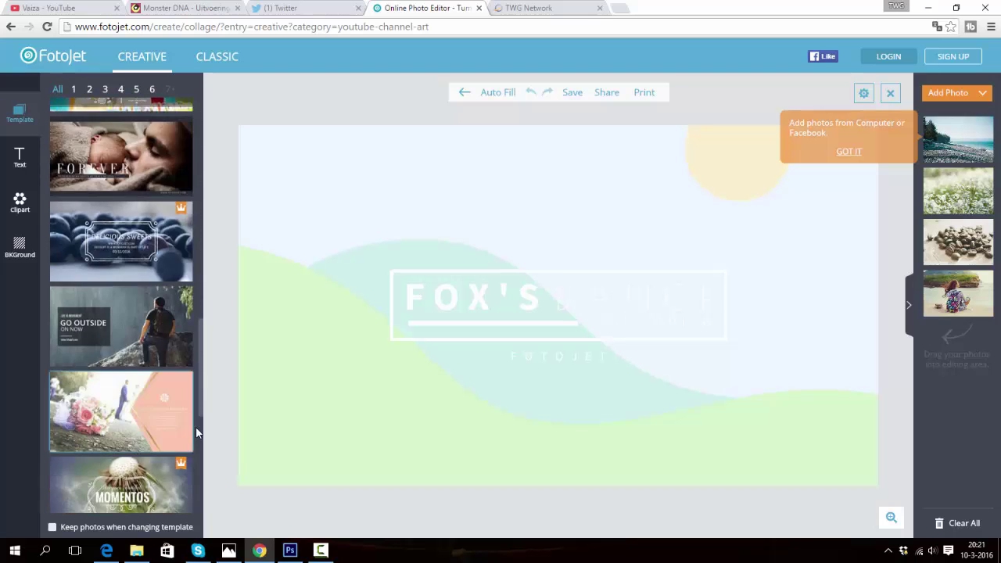
scroll(194, 385, up, 3)
scroll(195, 396, up, 2)
Scroll through the remaining banner templates
scroll(195, 426, down, 3)
scroll(197, 435, down, 2)
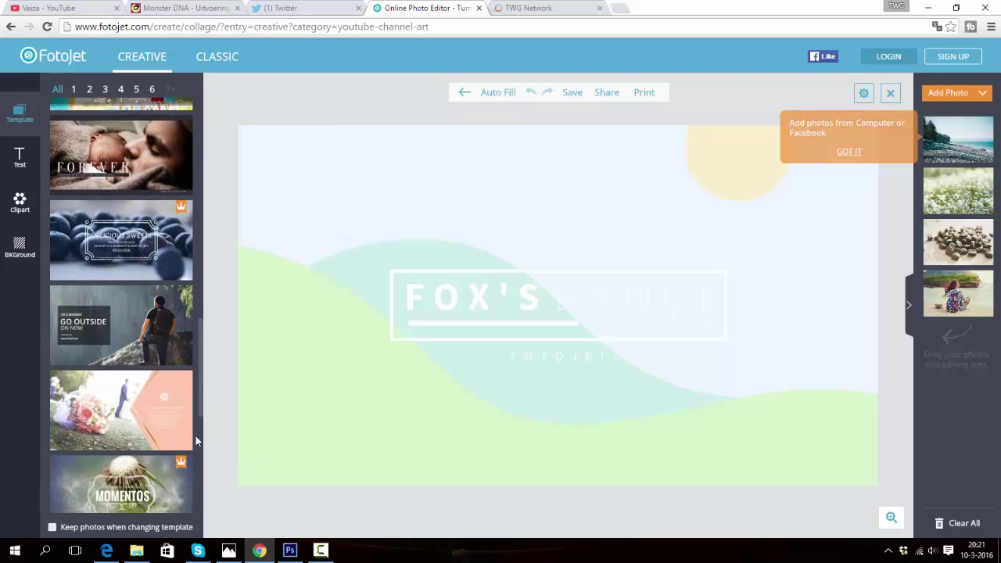
scroll(196, 435, down, 1)
scroll(194, 462, down, 3)
scroll(192, 485, down, 2)
scroll(193, 510, down, 1)
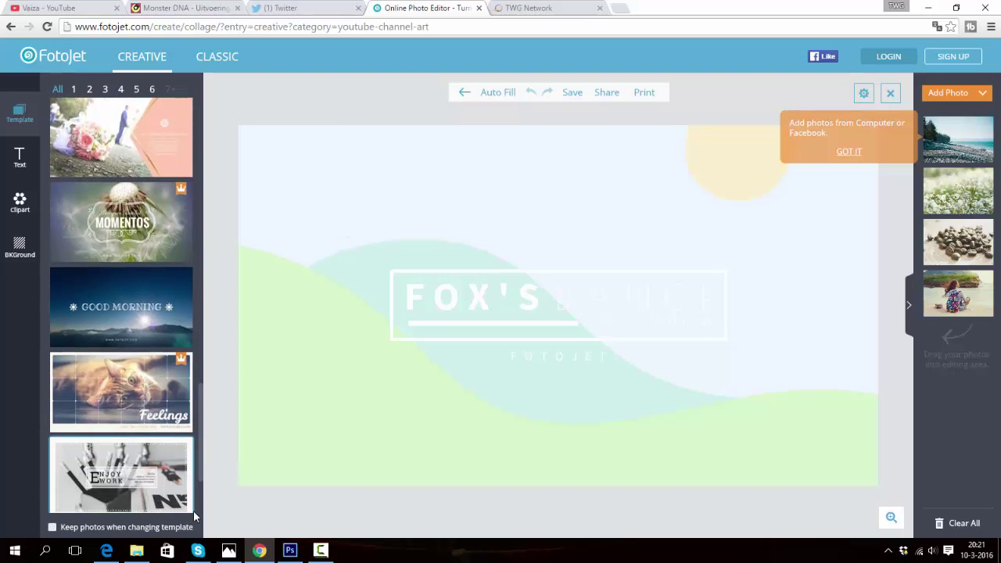
scroll(193, 509, down, 2)
scroll(186, 500, down, 1)
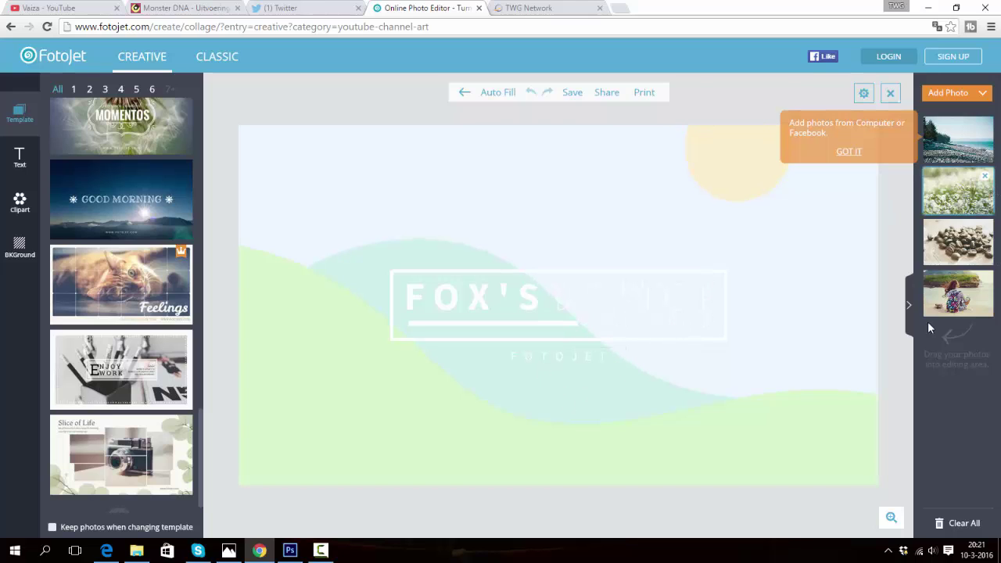
Skip uploading from the computer and drag the pebble-beach pine-tree photo in as the background
click(987, 91)
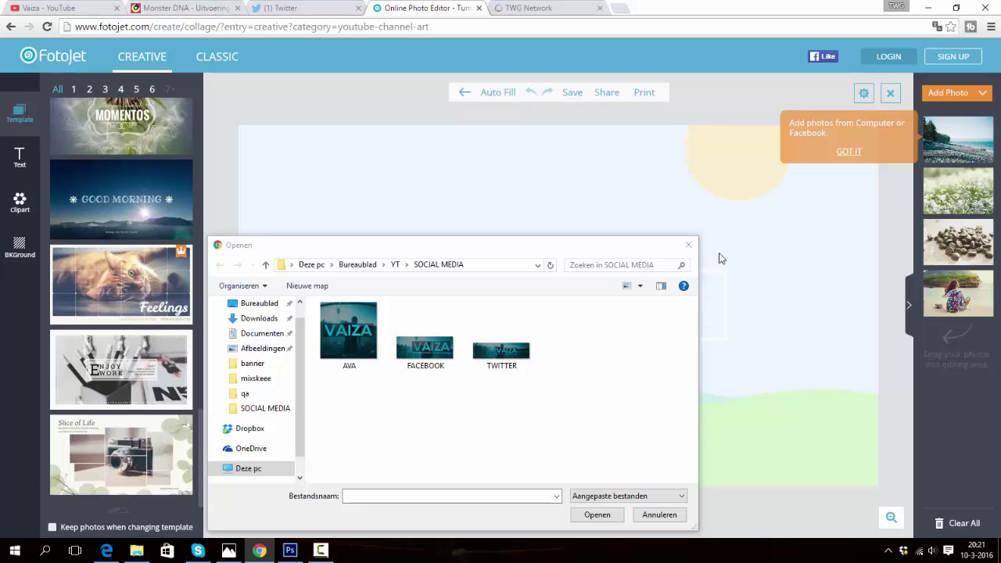
click(688, 247)
mouse_move(958, 139)
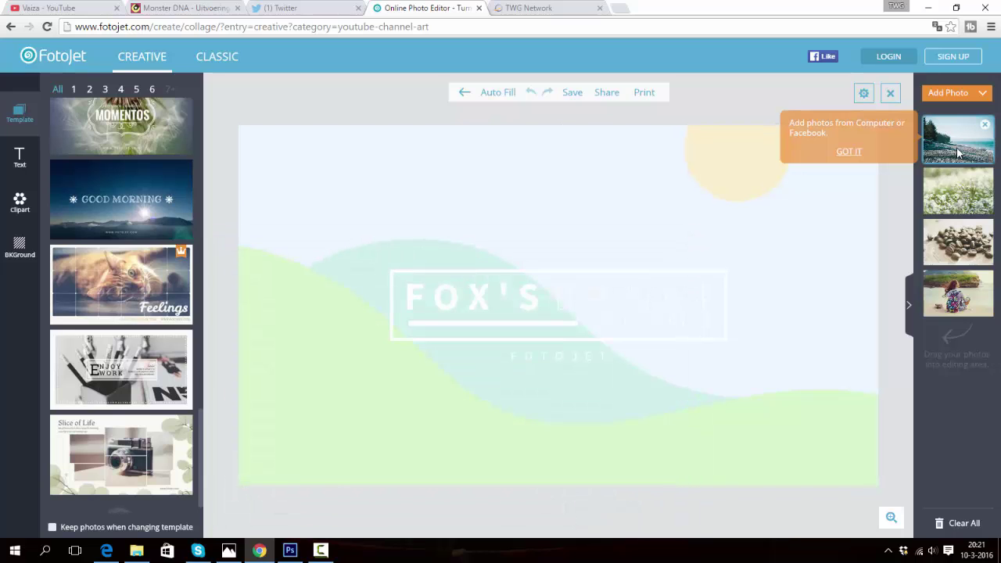
drag(958, 153, 783, 246)
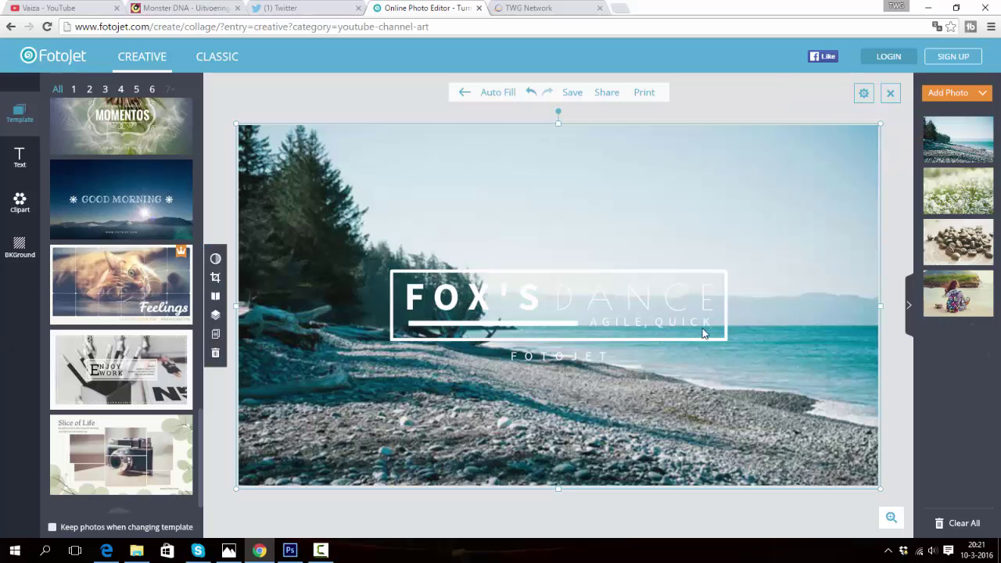
Apply the black-and-white effect to the beach photo and close the effects panel
click(216, 262)
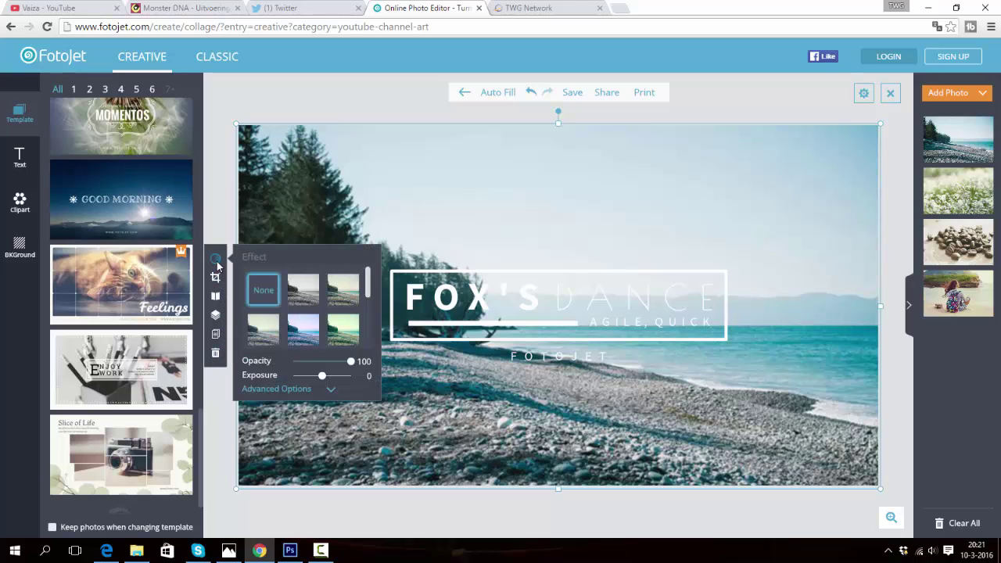
click(293, 302)
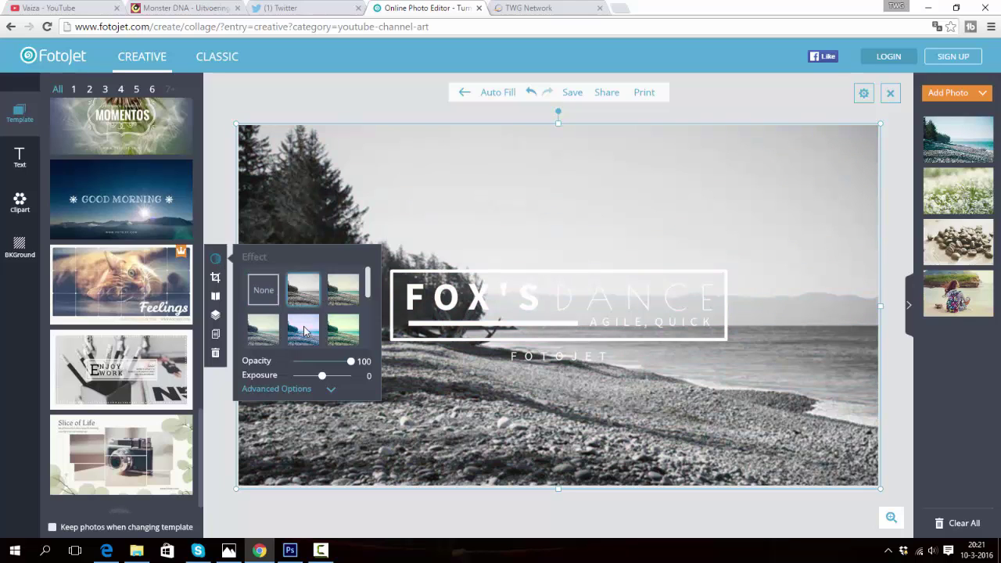
scroll(307, 330, down, 2)
scroll(305, 338, down, 2)
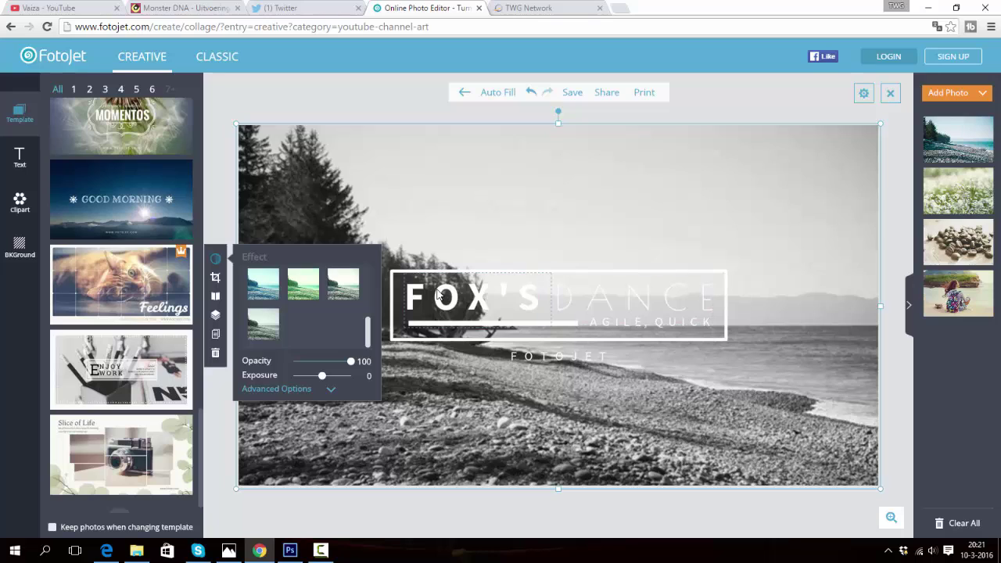
click(914, 483)
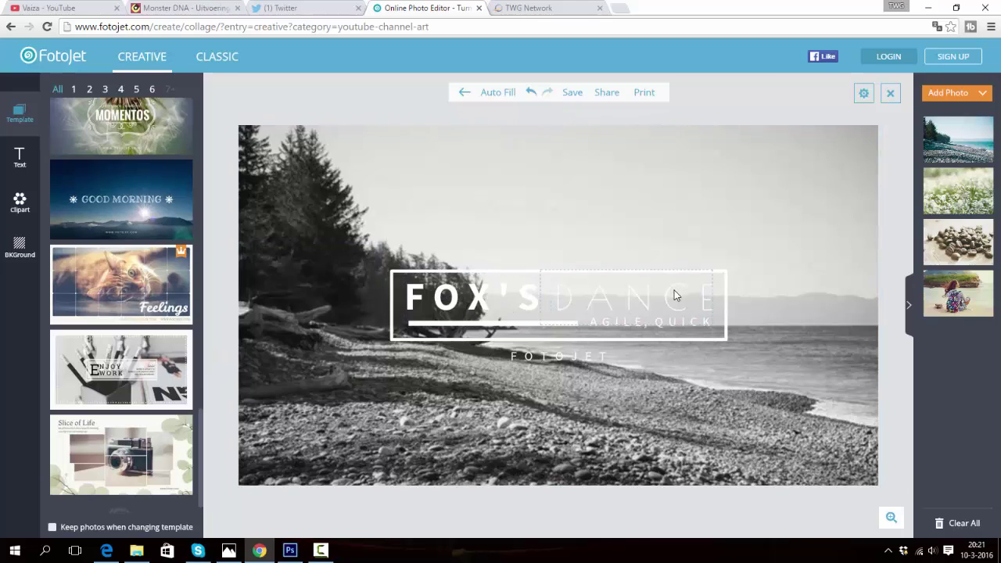
Replace the FOX'S title word with GAME
click(496, 303)
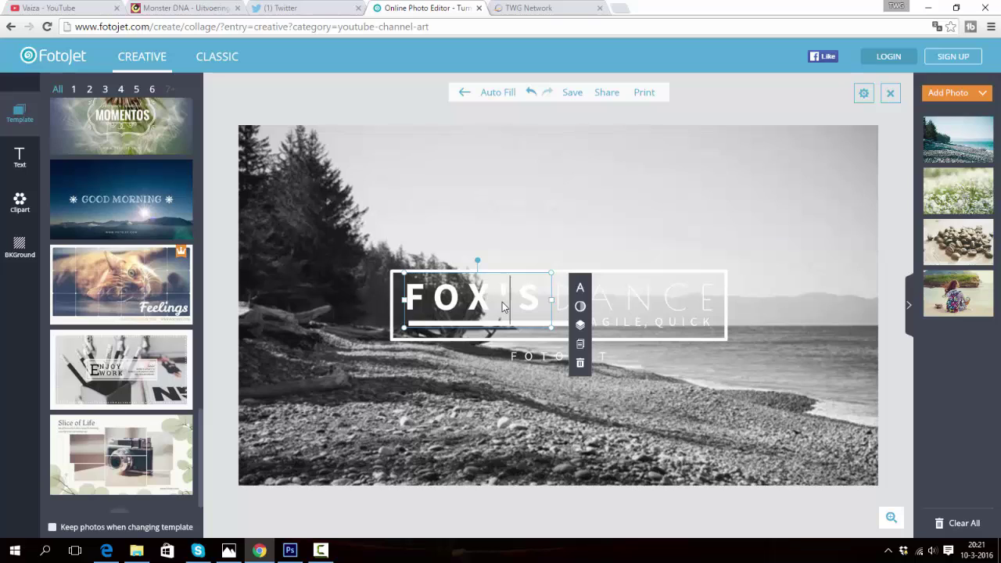
key(BackSpace)
key(BackSpace)
key(BackSpace)
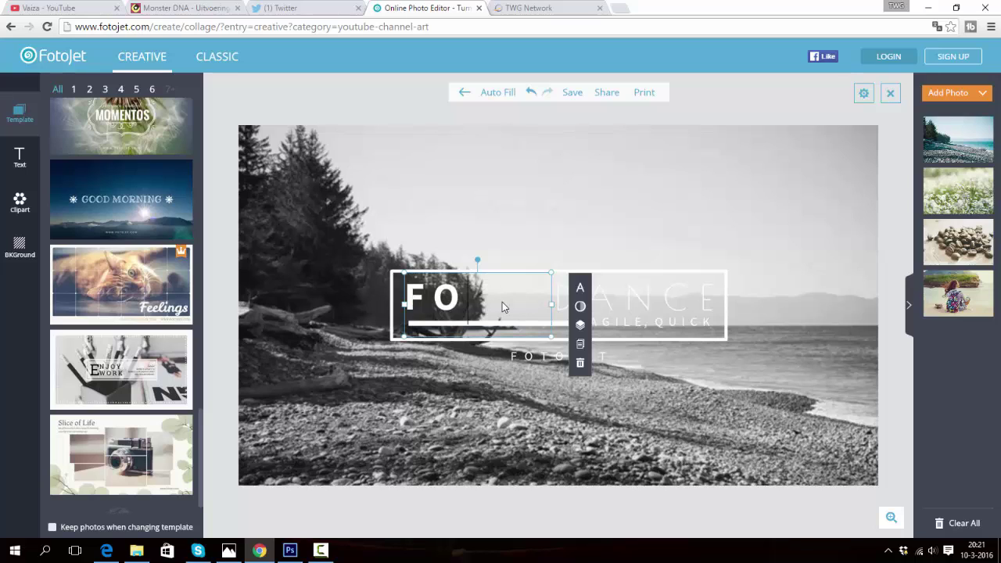
key(BackSpace)
text(gam)
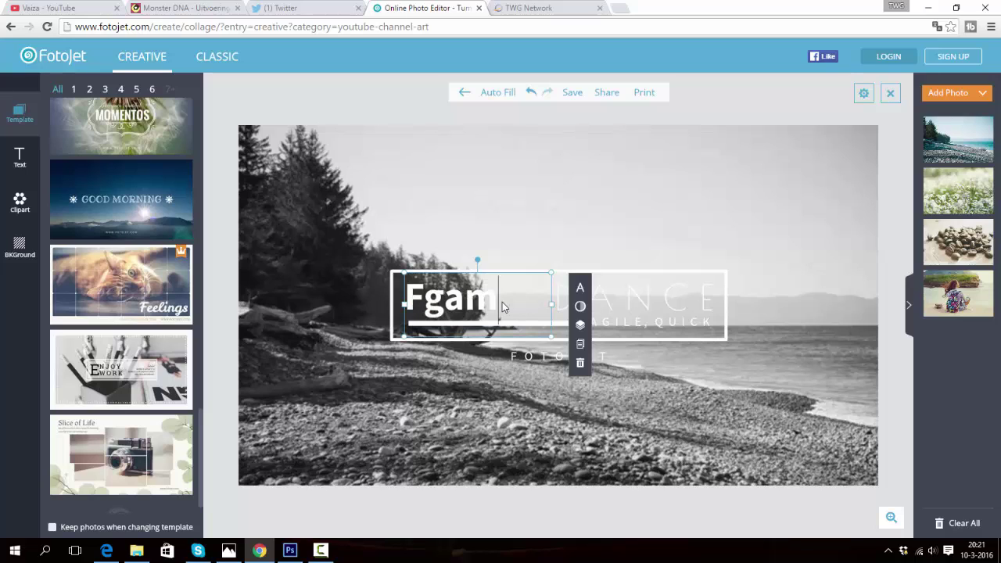
key(BackSpace)
key(BackSpace)
key(BackSpace)
key(BackSpace)
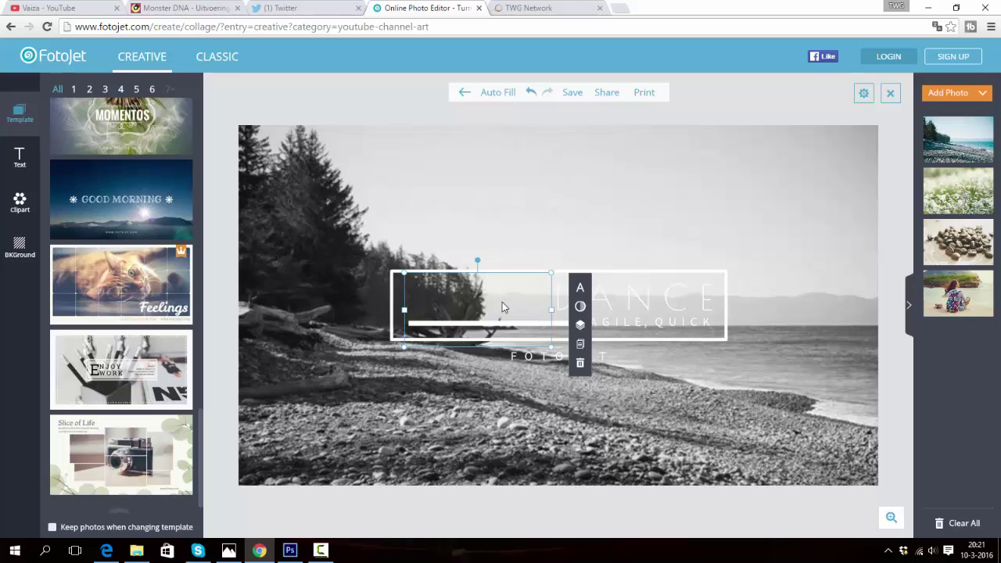
text(GAM)
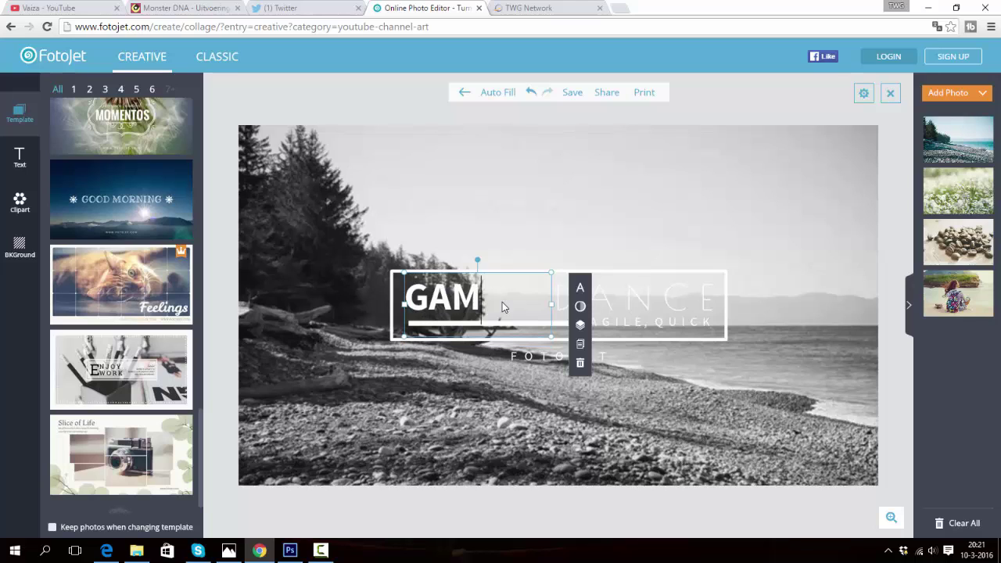
text(E)
Replace the word DANCE with KANAAL
click(675, 301)
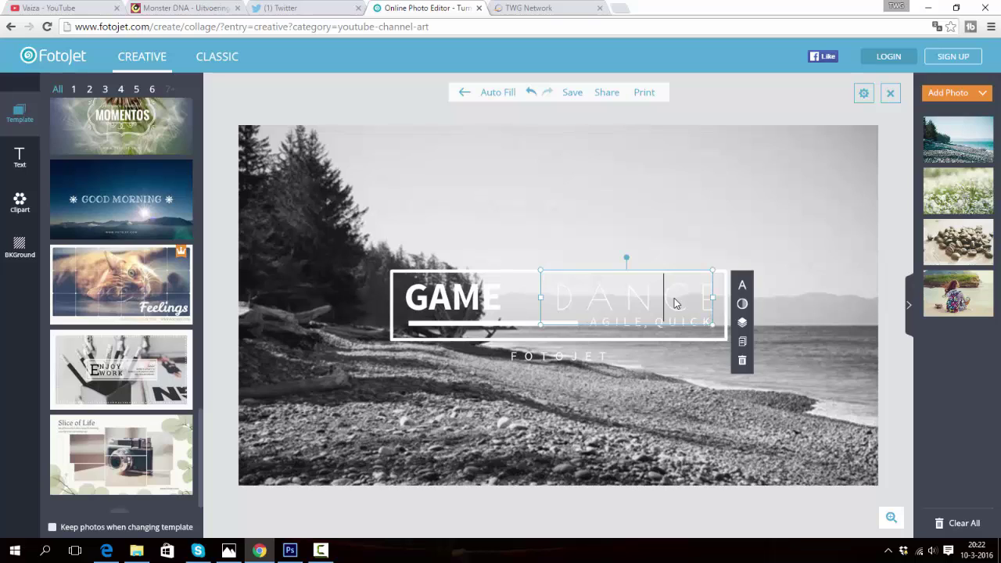
key(Right)
key(BackSpace)
key(BackSpace)
key(BackSpace)
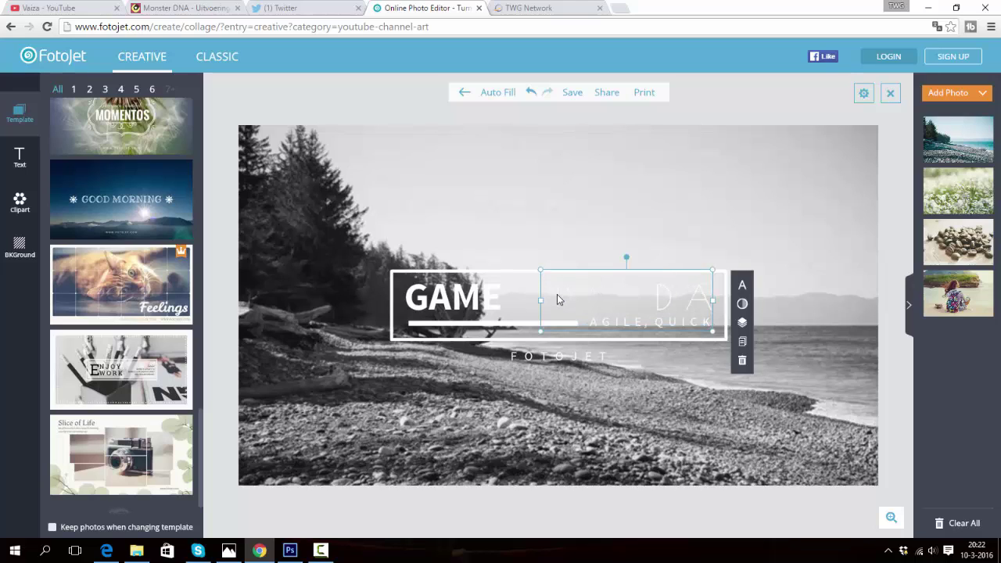
key(BackSpace)
key(BackSpace)
text(KANAAL)
Move the GAME text right so it sits beside KANAAL
click(428, 310)
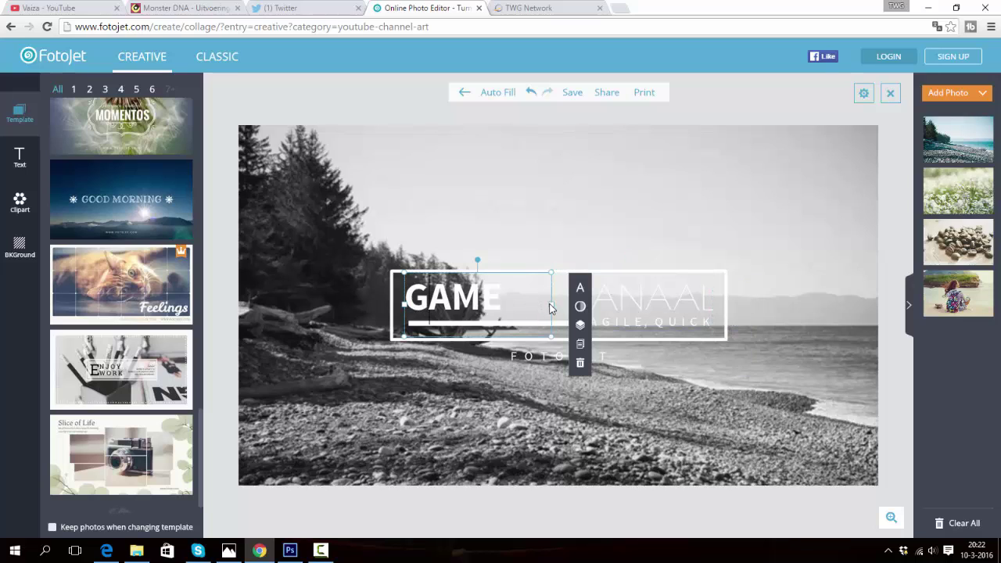
drag(552, 305, 561, 305)
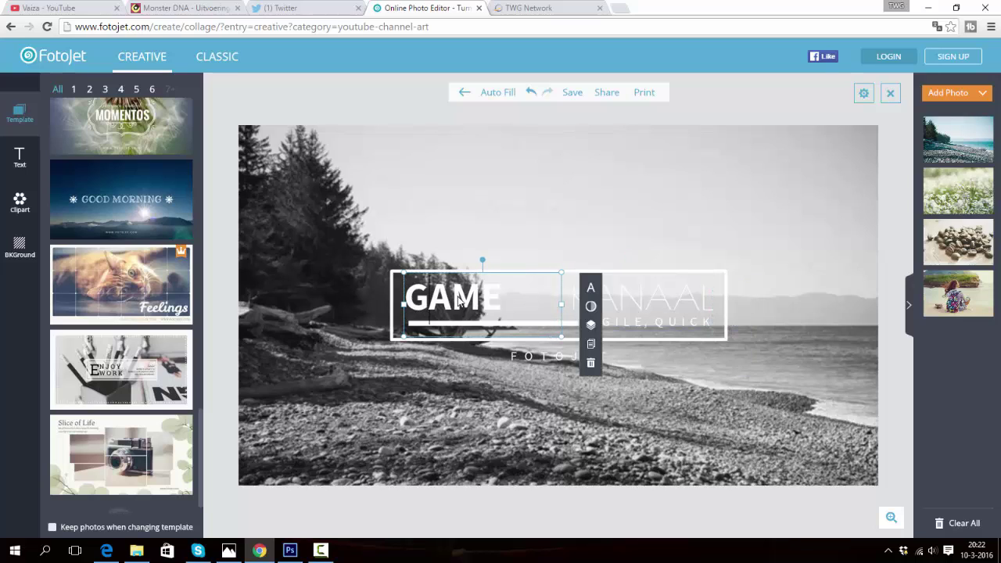
drag(459, 302, 504, 304)
drag(509, 274, 571, 276)
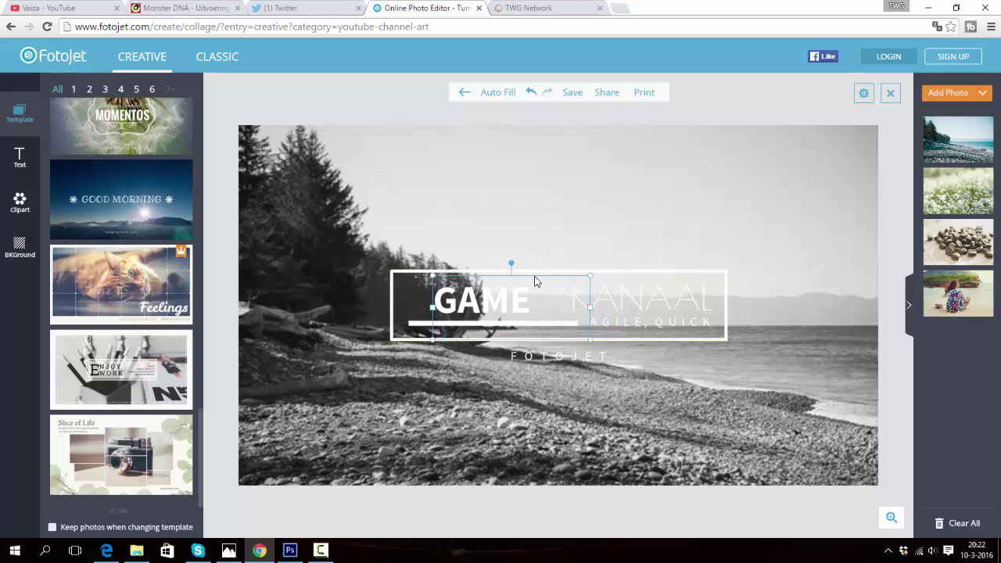
drag(571, 276, 546, 275)
click(840, 332)
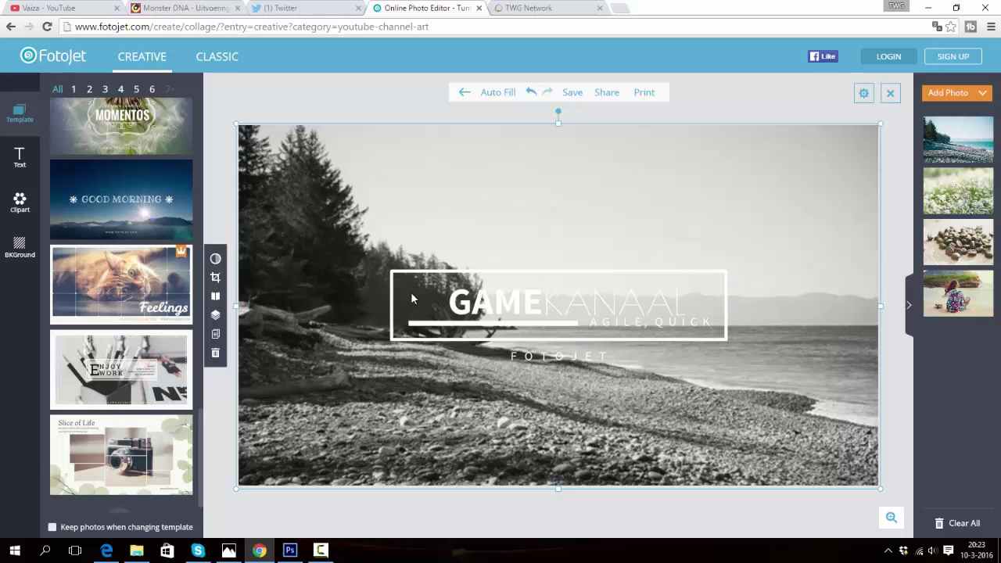
Shorten the underline beneath the title from its left end
click(435, 329)
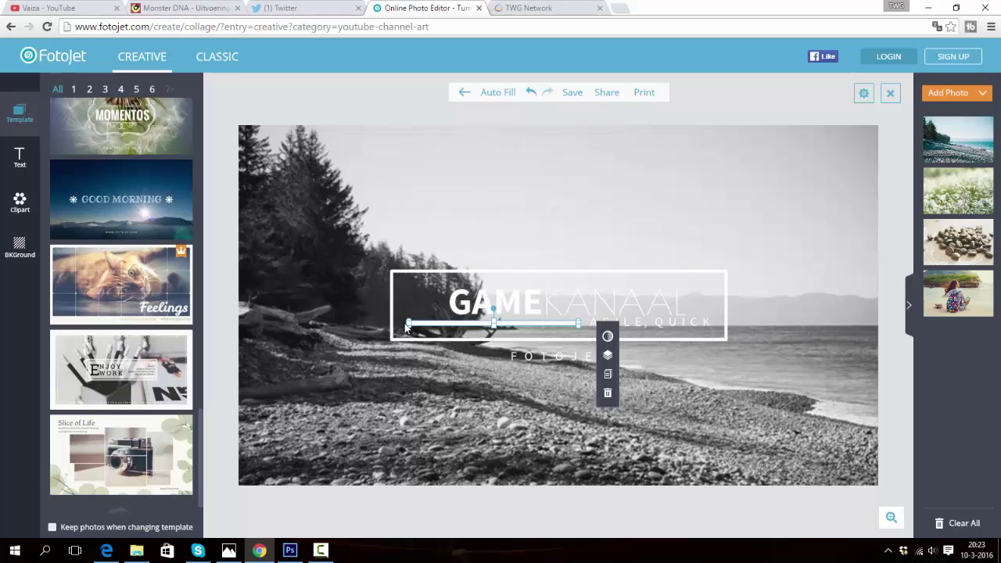
drag(408, 323, 436, 325)
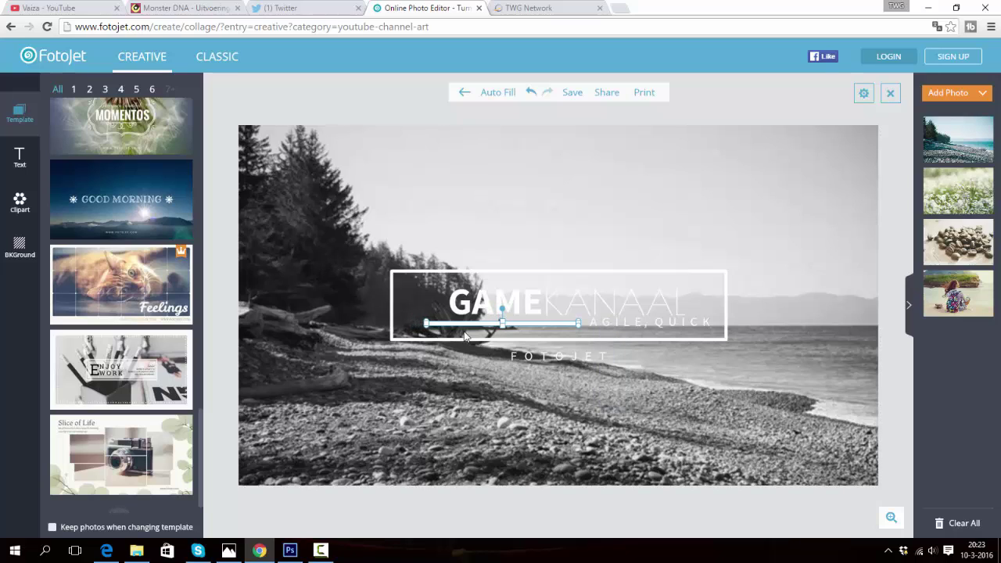
drag(528, 339, 579, 348)
click(807, 415)
click(394, 313)
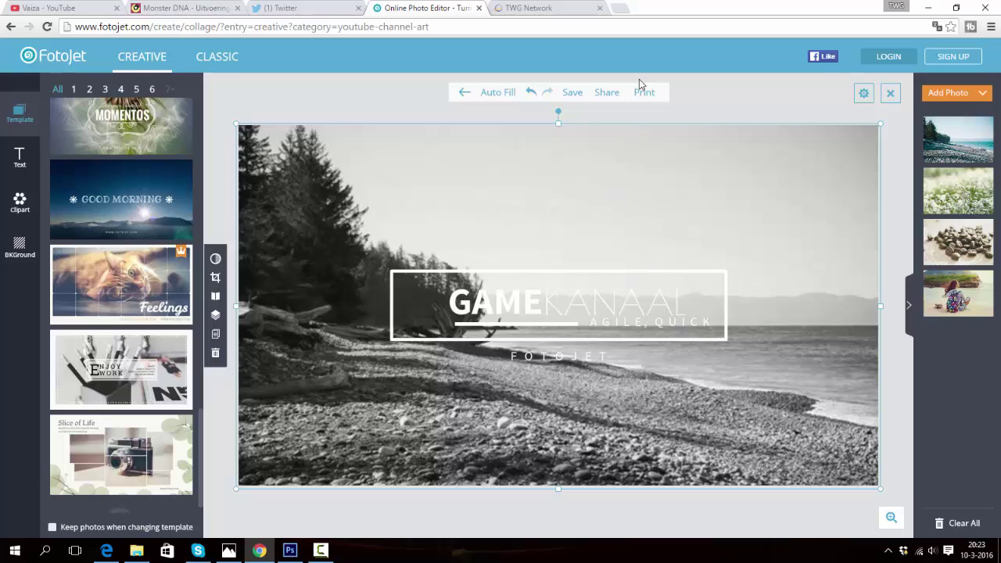
click(726, 99)
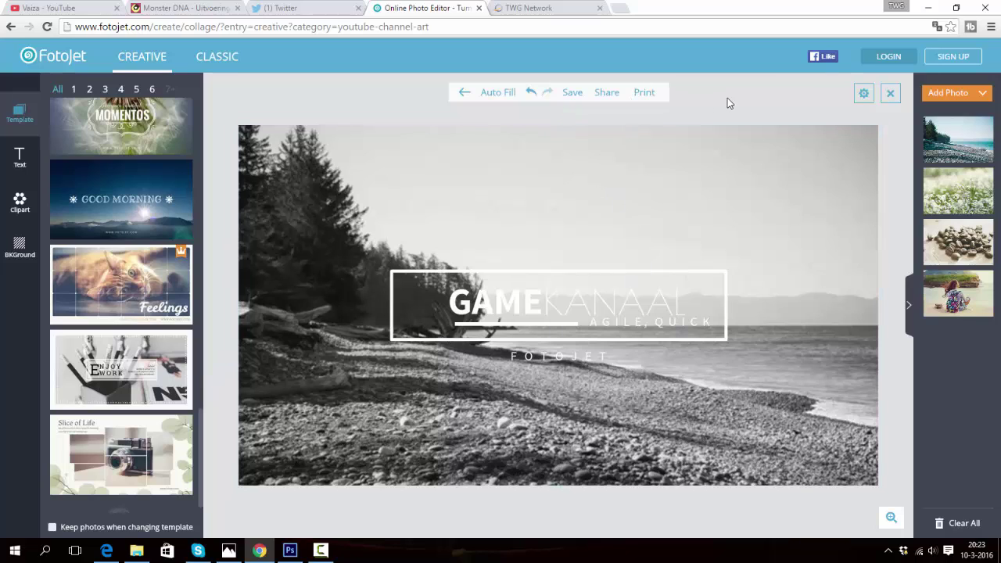
Pull the frame's left edge toward GAME and change the subtitle to DE KAAS, shifted left
click(507, 338)
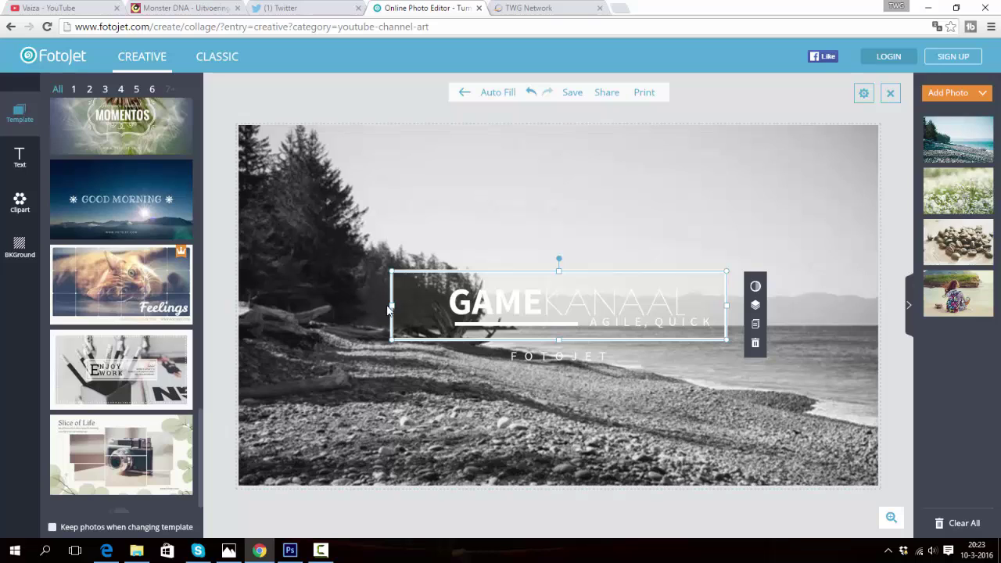
drag(389, 309, 442, 337)
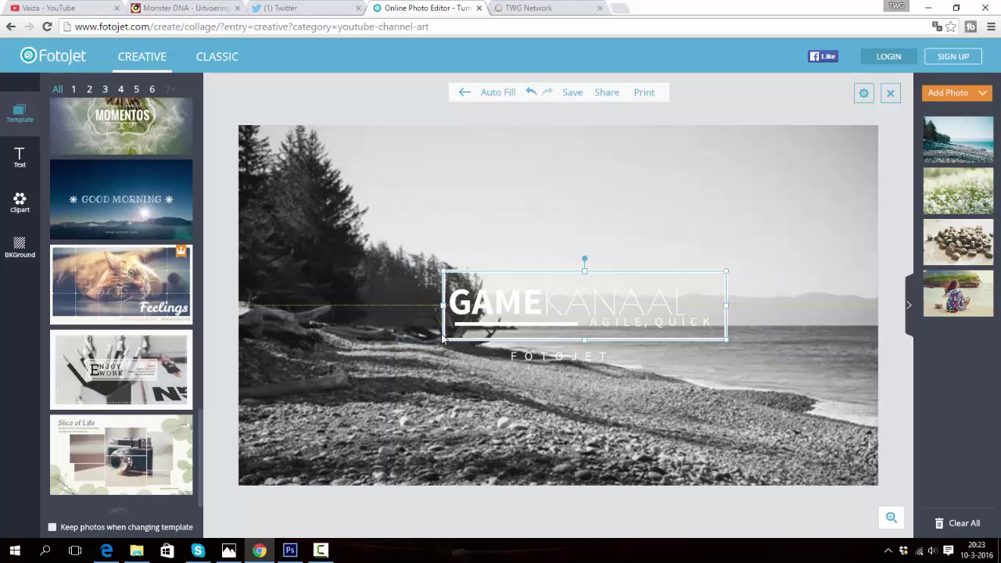
click(614, 322)
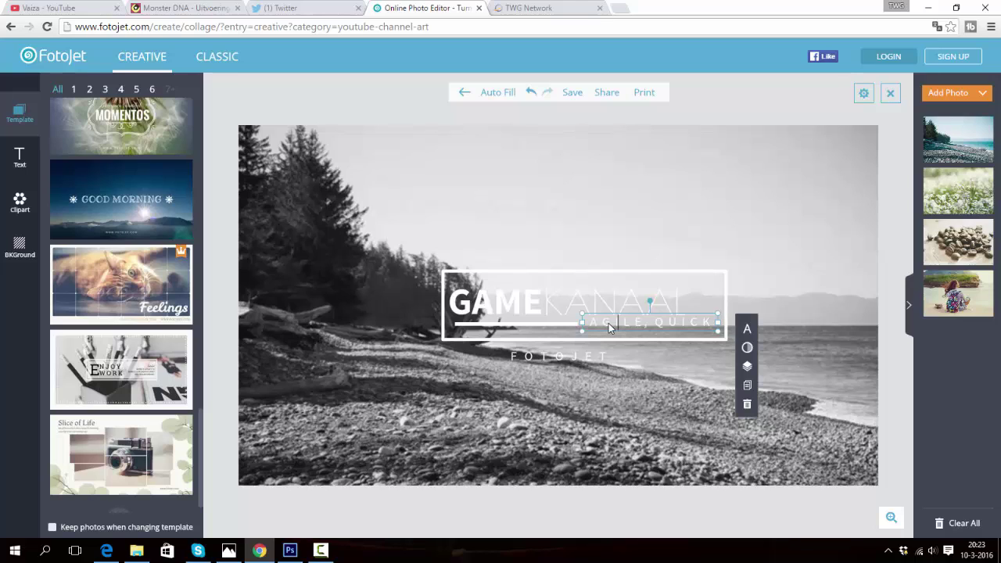
key(Right)
key(Right)
key(Right)
key(Right)
key(Right)
key(Right)
key(Right)
key(Right)
key(BackSpace)
key(BackSpace)
key(BackSpace)
key(BackSpace)
key(BackSpace)
key(BackSpace)
key(BackSpace)
key(BackSpace)
key(BackSpace)
key(BackSpace)
key(BackSpace)
key(BackSpace)
text(DE KAAS)
mouse_move(677, 315)
mouse_down()
mouse_move(629, 320)
mouse_move(628, 312)
mouse_up()
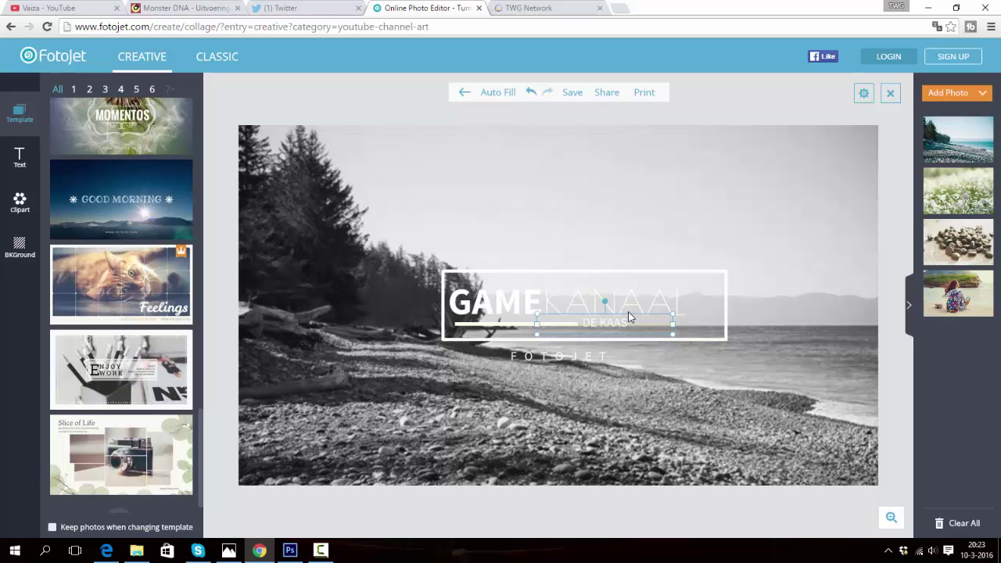
click(898, 431)
Pull the frame's right edge in to end just past KANAAL
click(727, 310)
drag(730, 306, 694, 305)
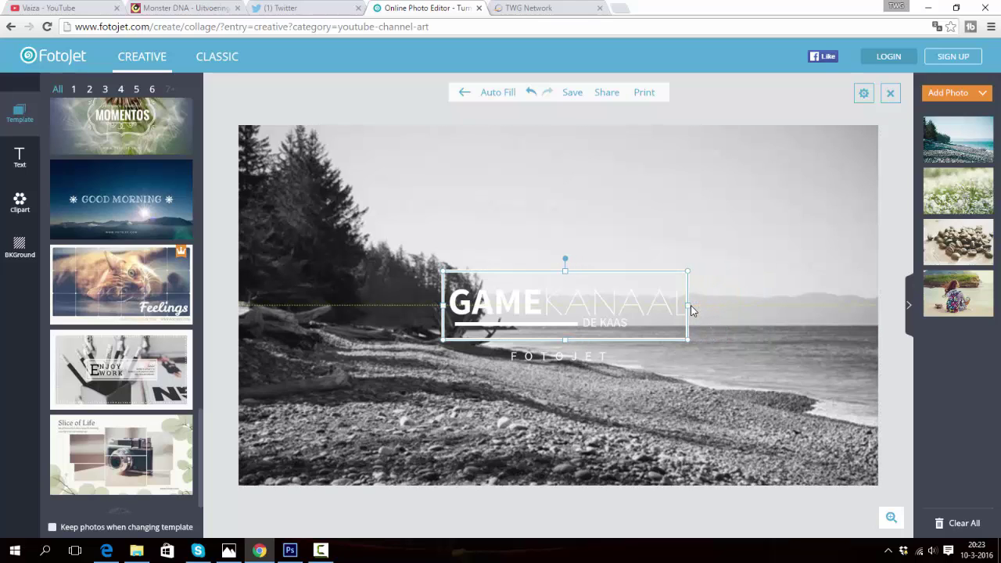
click(901, 408)
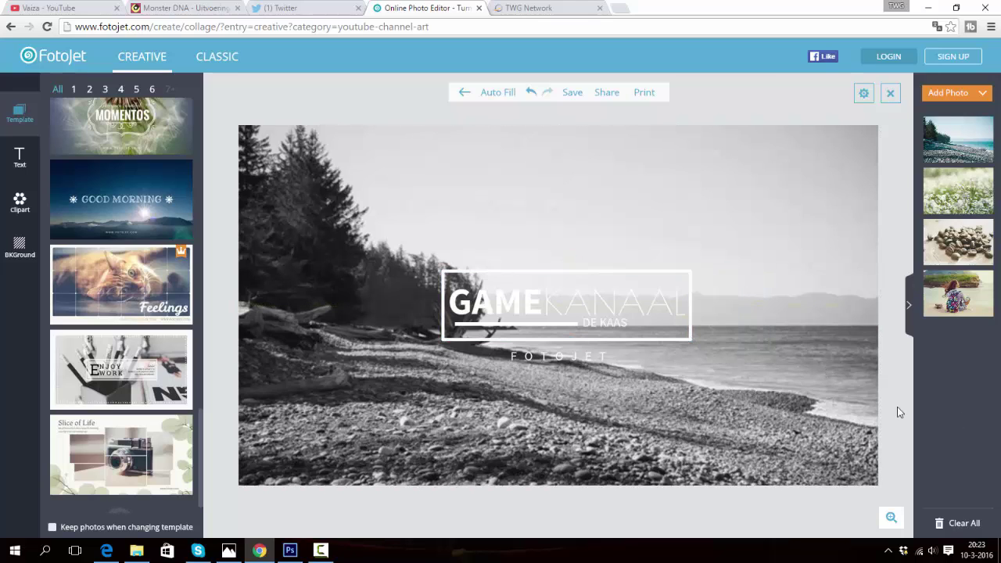
click(18, 165)
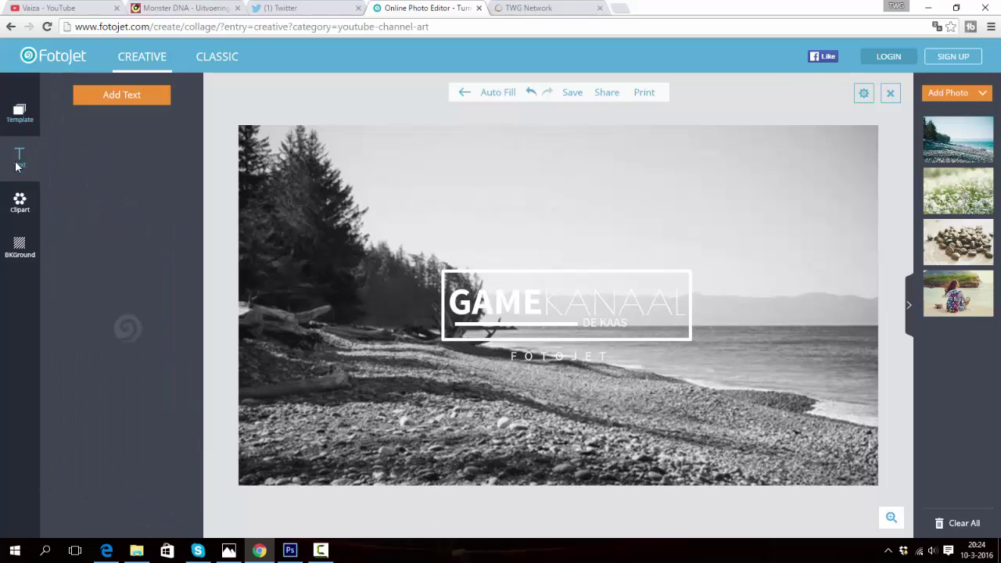
scroll(125, 254, down, 2)
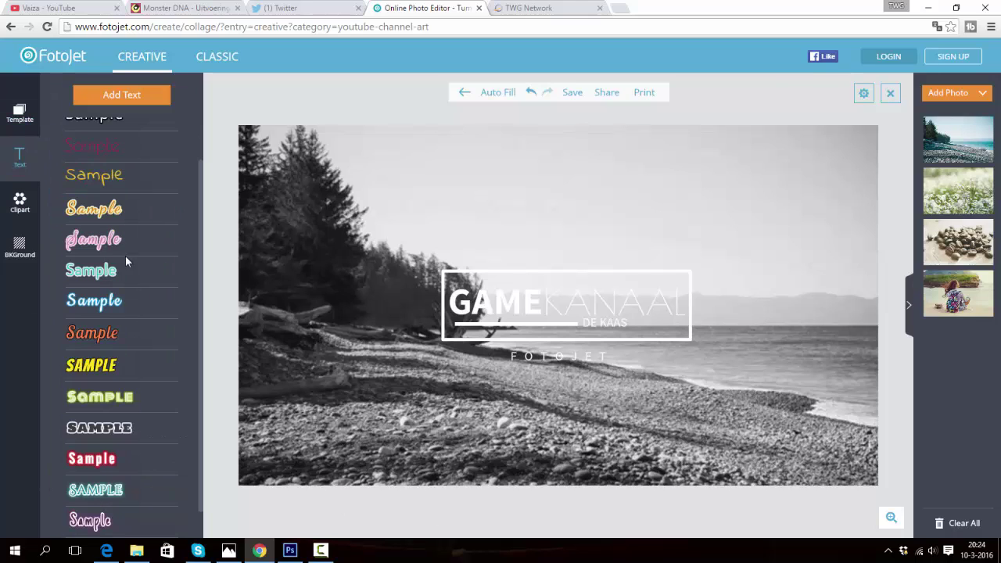
scroll(124, 372, down, 1)
scroll(133, 360, up, 3)
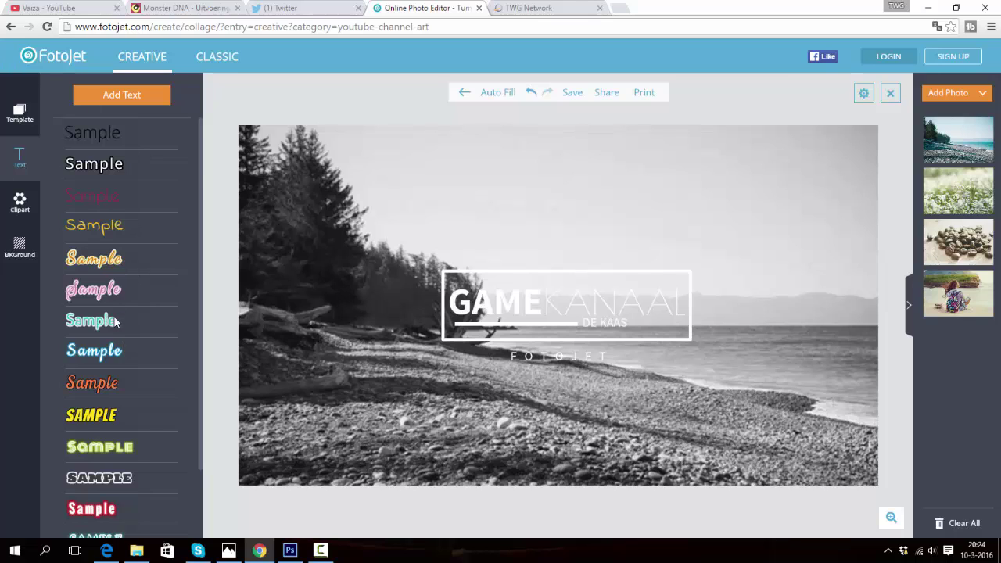
scroll(115, 322, down, 1)
scroll(115, 328, down, 1)
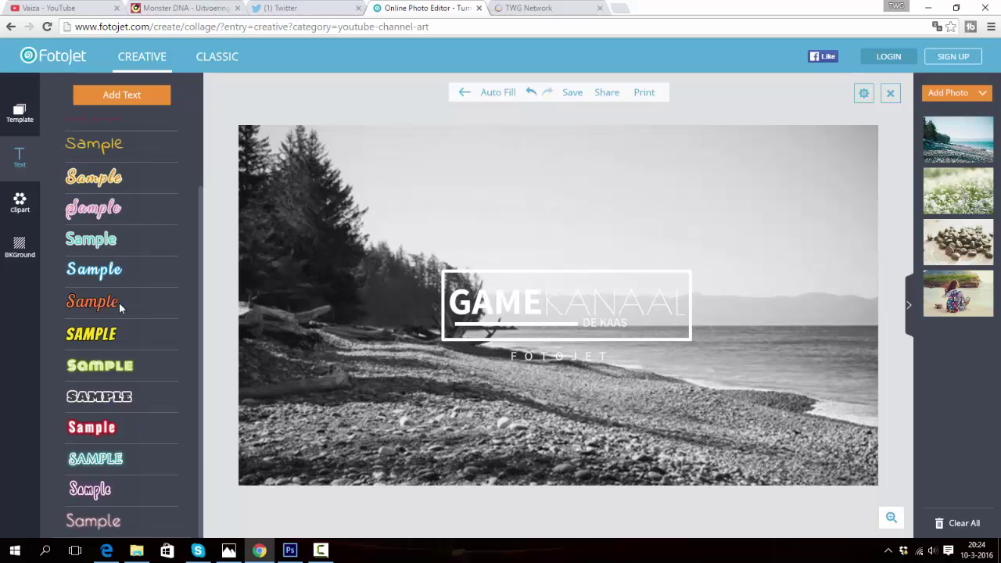
Add the white outlined heart from Clipart Love and place it left of the title frame
click(25, 202)
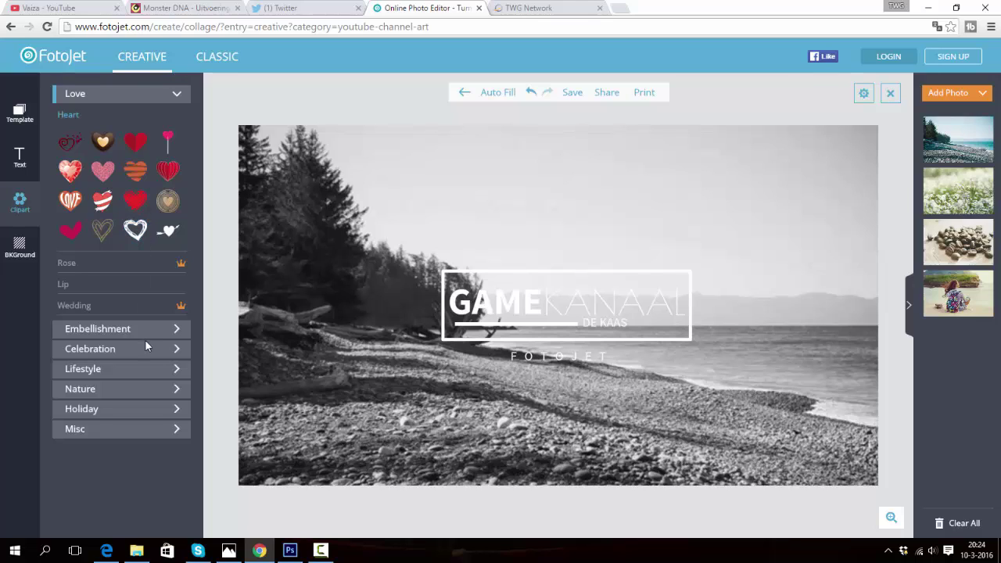
click(139, 232)
click(540, 328)
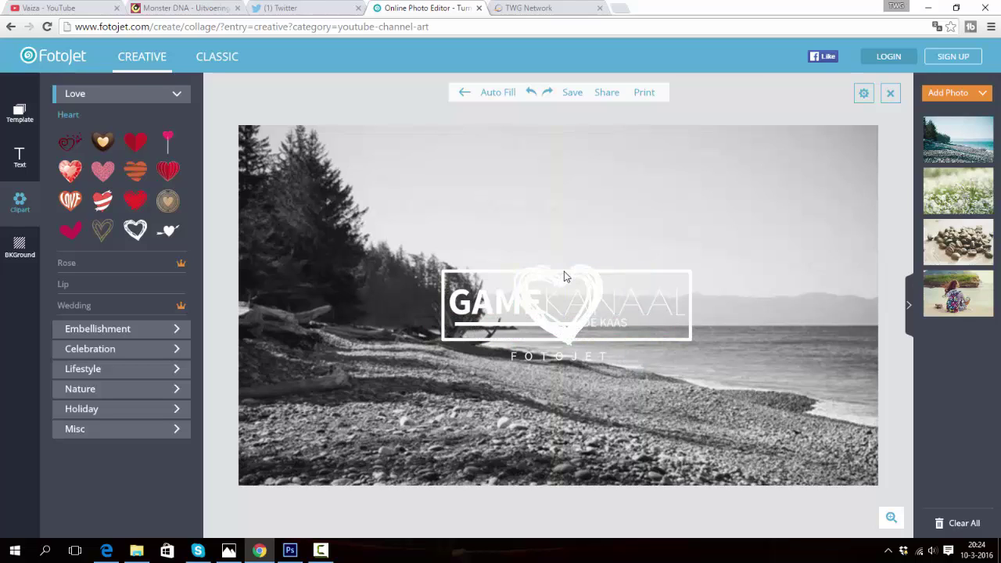
drag(564, 278, 395, 283)
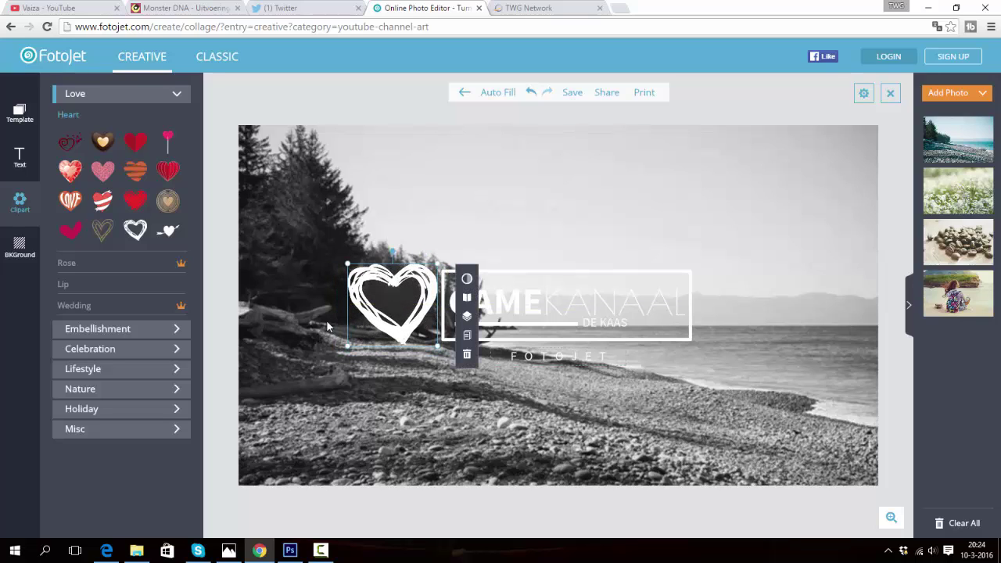
click(63, 284)
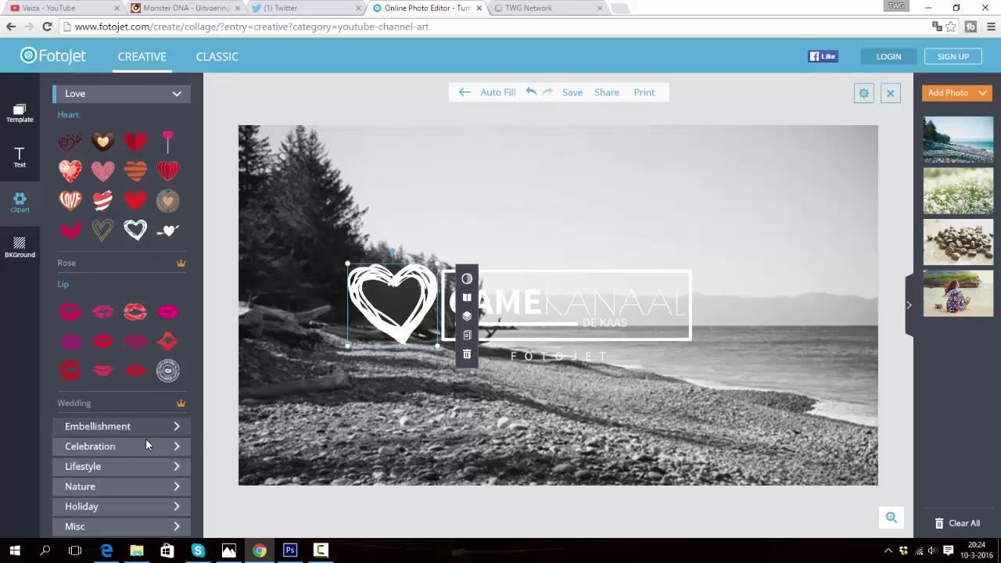
Add the purple rocking-horse sticker from Clipart Misc Baby to the banner
click(75, 527)
click(134, 321)
click(907, 441)
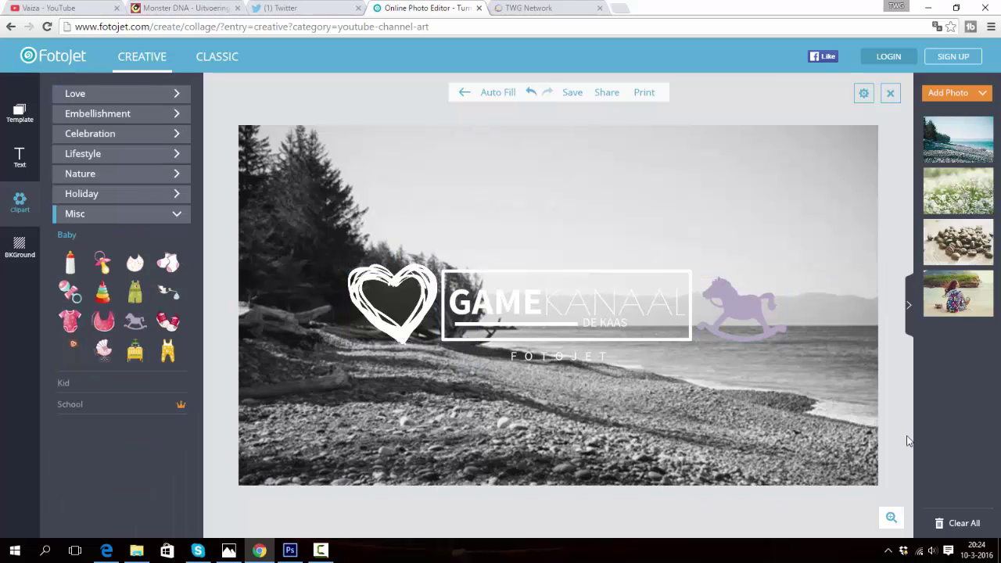